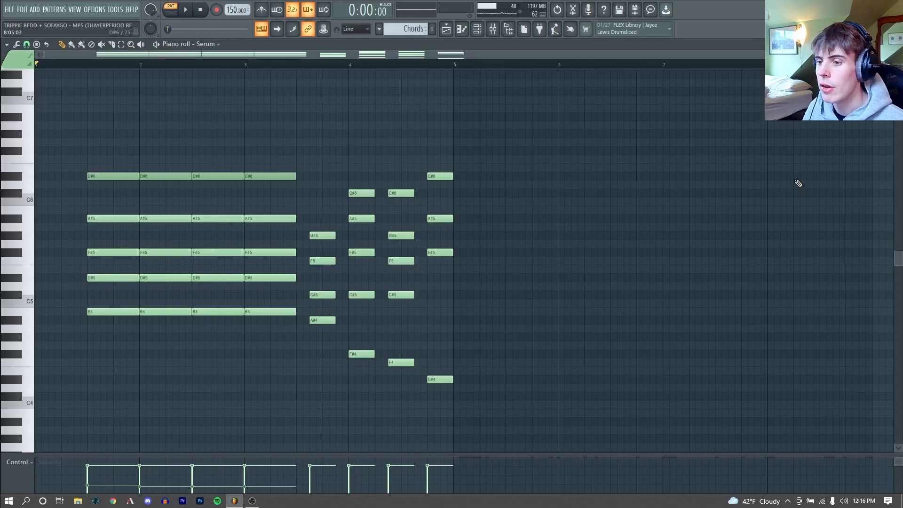
Step: Play the chord pattern, enable the EQ effect in the chords' Serum, and audition it with a note
key("space")
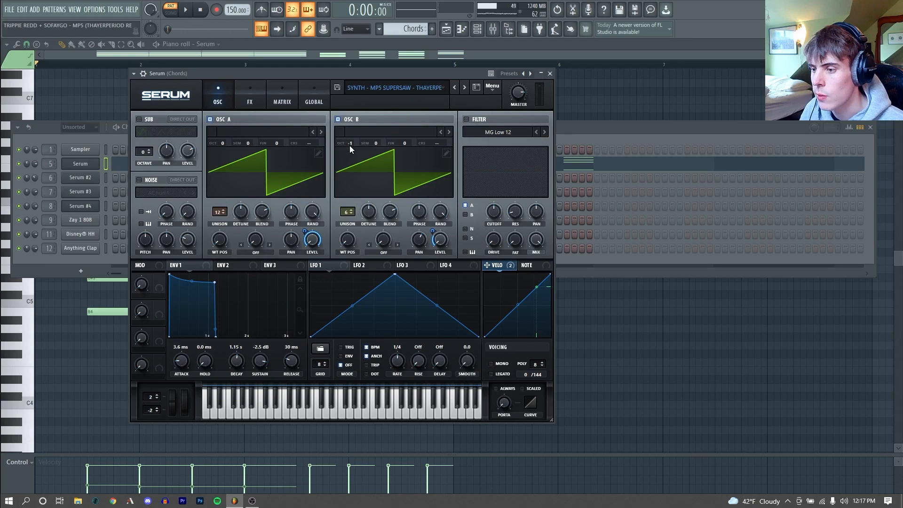
left_click_drag(439, 242, 470, 266)
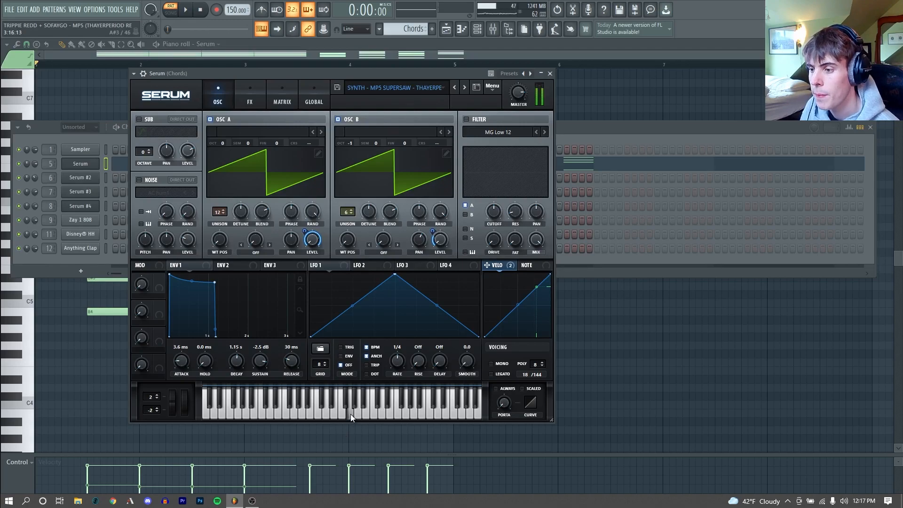
left_click(250, 97)
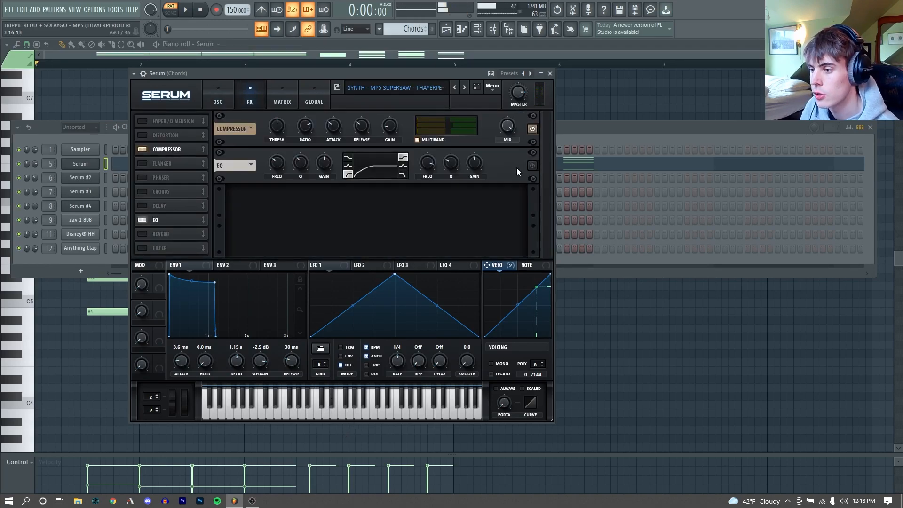
left_click(532, 166)
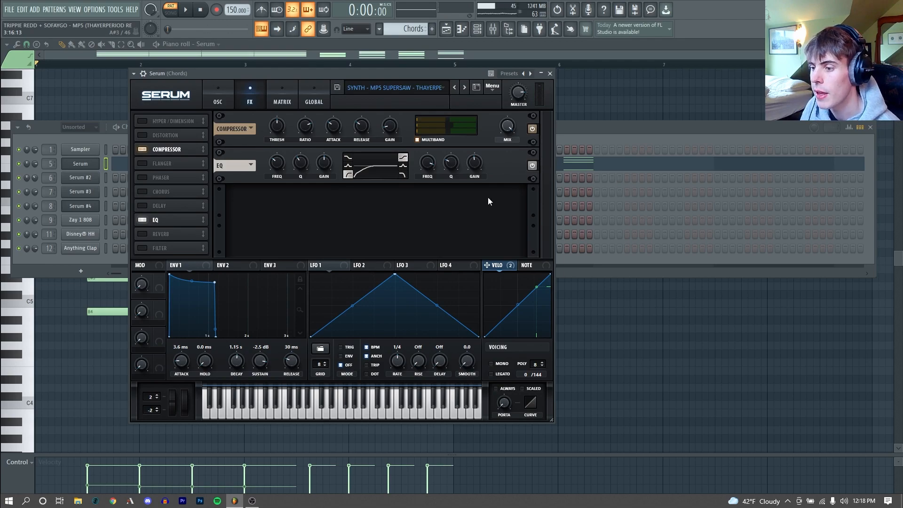
left_click(342, 414)
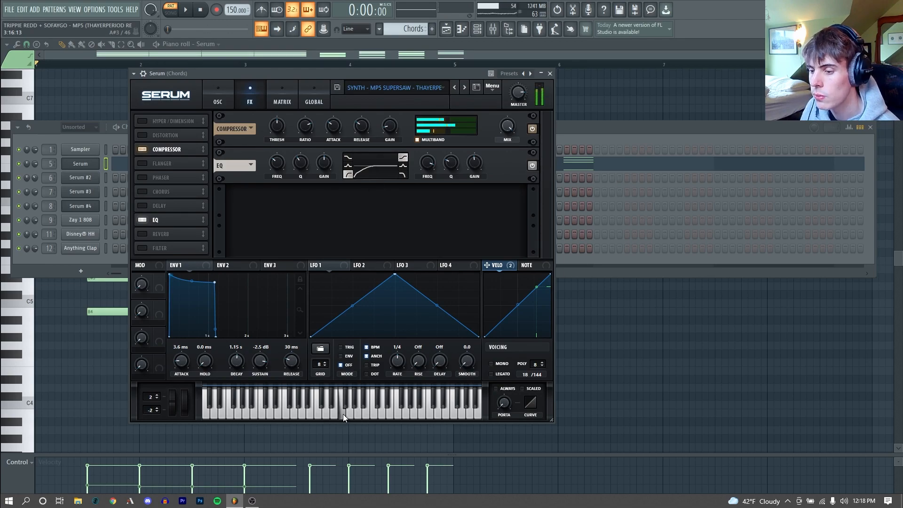
left_click(218, 94)
Step: Examine the lead Serum's oscillator, noise level and portamento time while auditioning a few notes
left_click(445, 34)
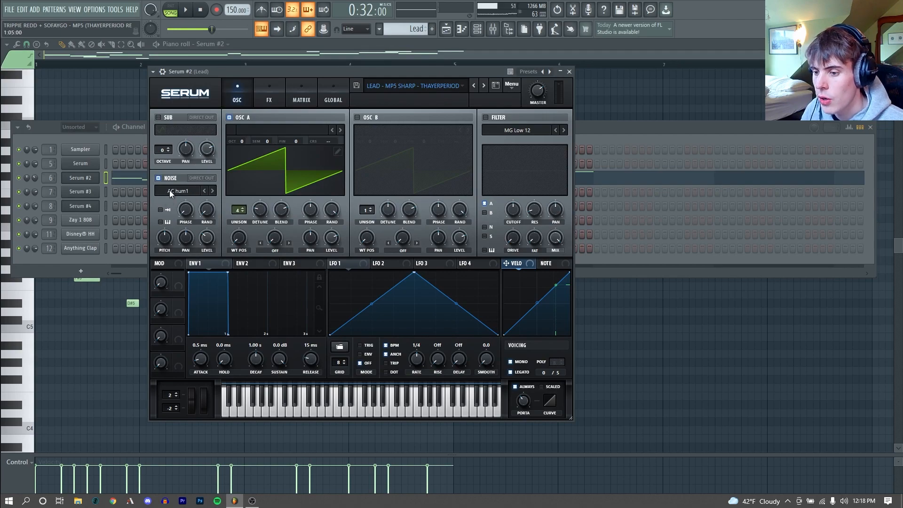
mouse_move(205, 243)
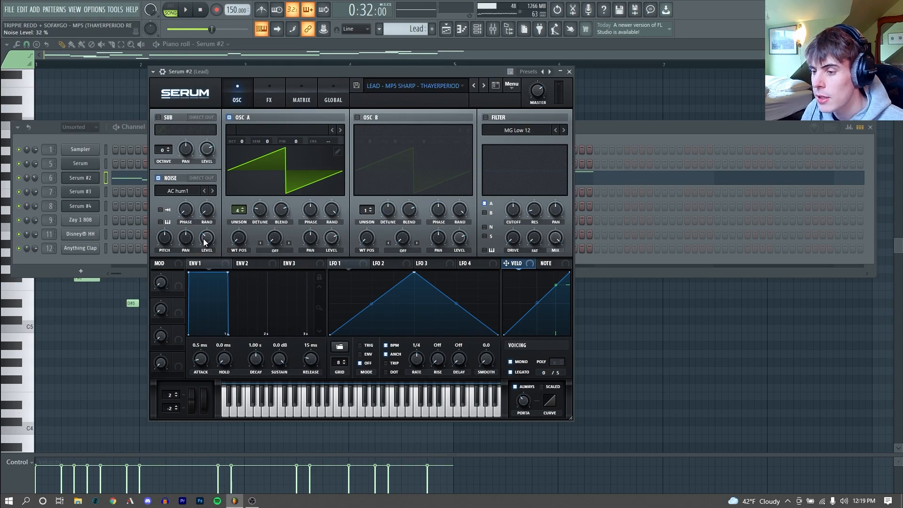
key("c")
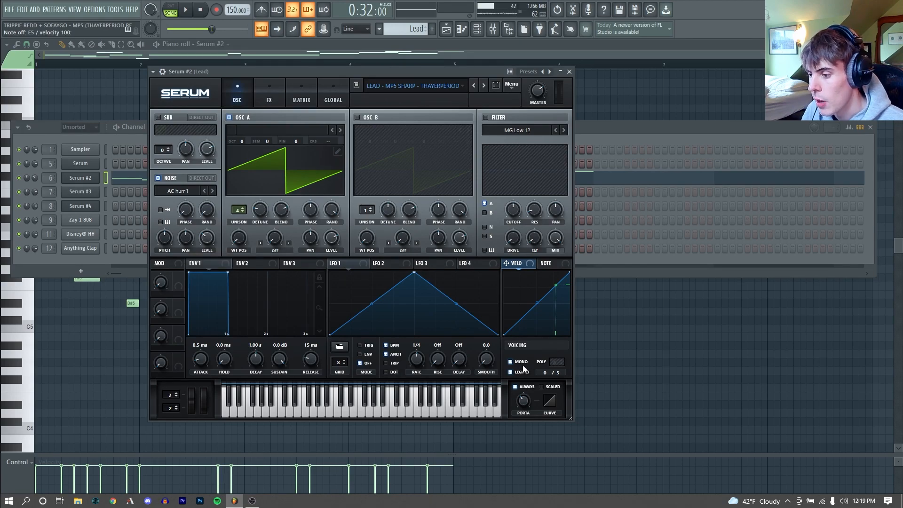
mouse_move(527, 402)
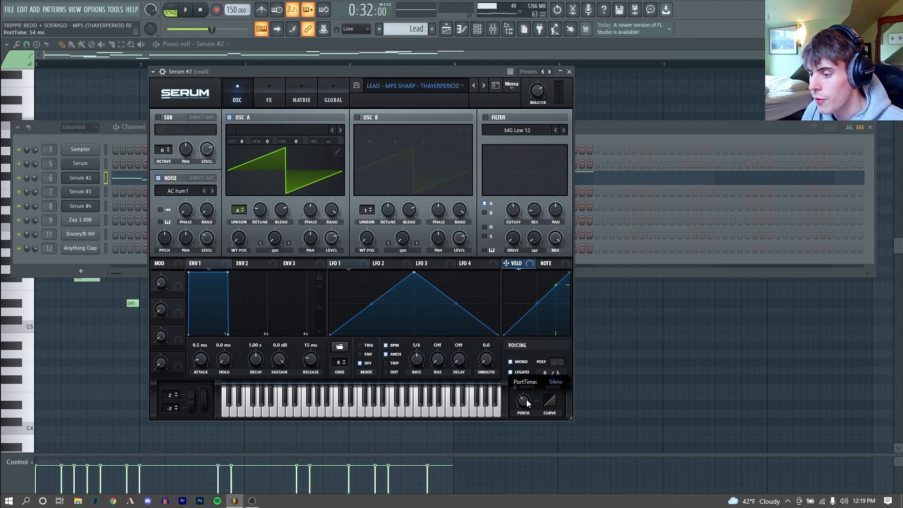
key("m")
key("c")
Step: Bypass the lead Serum's compressor, EQ and reverb, and re-enable them one by one while auditioning notes
left_click(269, 96)
left_click(551, 163)
left_click(551, 201)
left_click(551, 237)
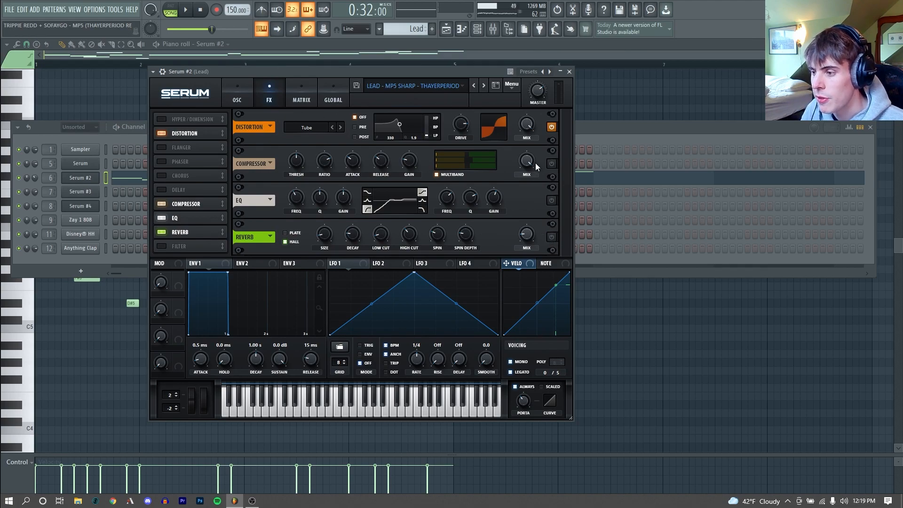
key("v")
left_click(551, 163)
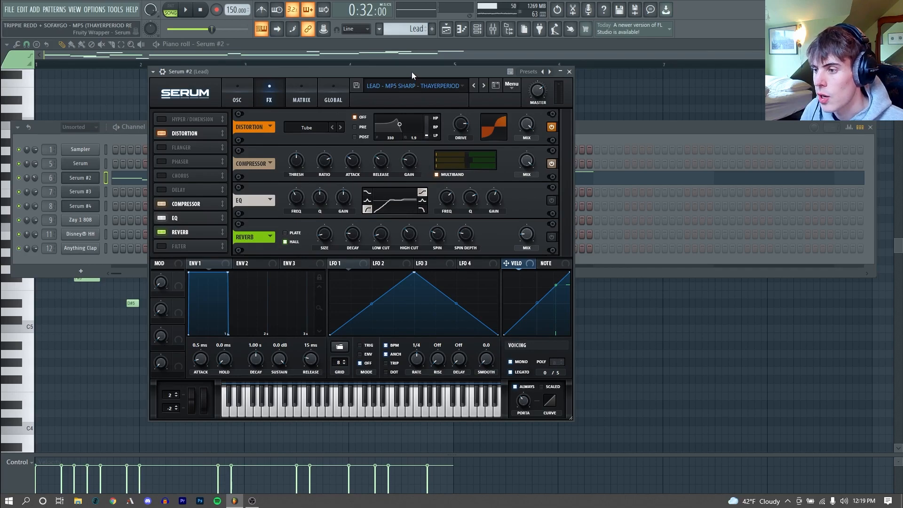
key("v")
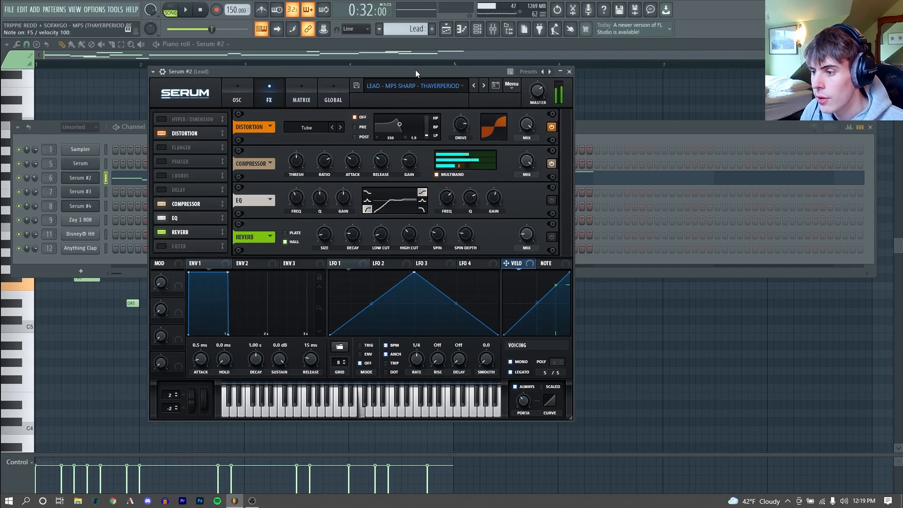
left_click(551, 201)
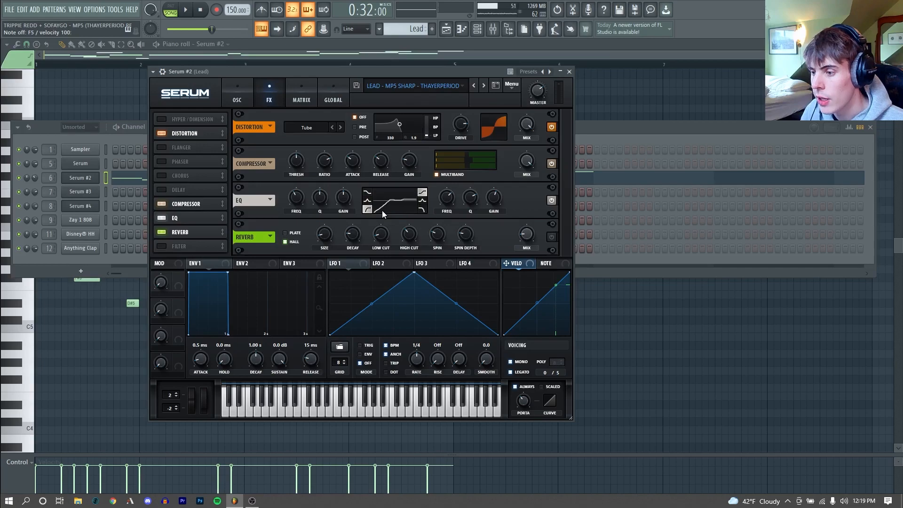
key("v")
key("v")
left_click(551, 237)
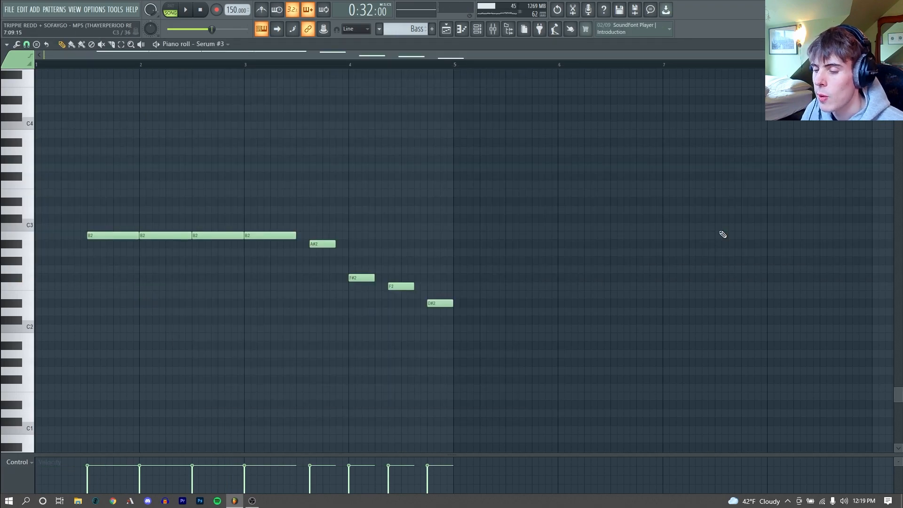
Step: Play the bass pattern and review the oscillator and effects settings of its sub bass Serum
key("space")
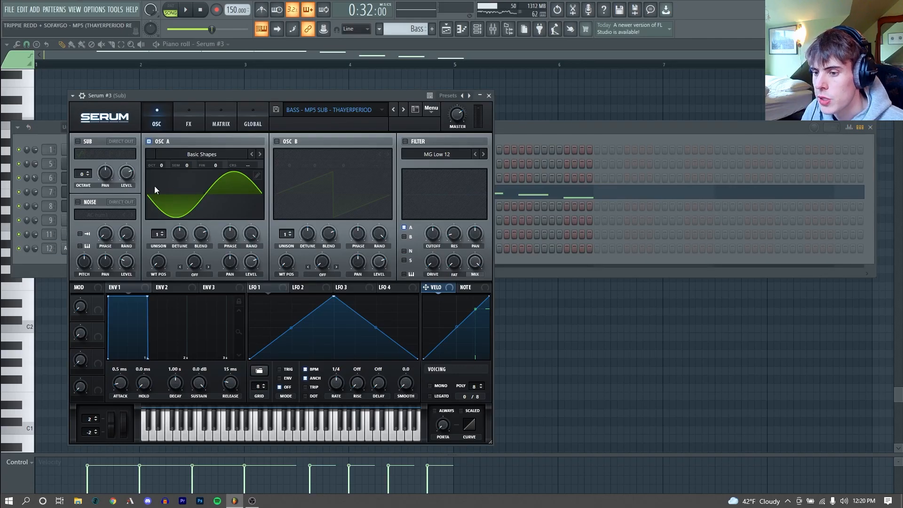
left_click(185, 123)
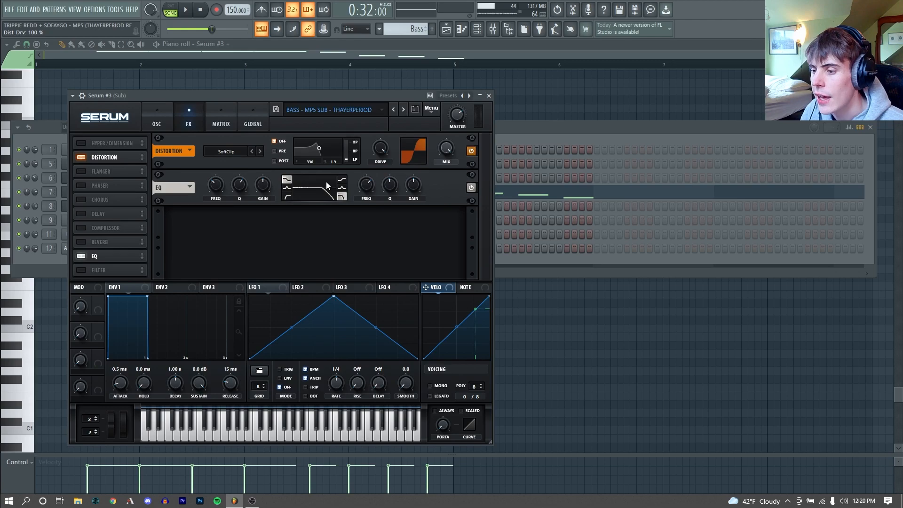
left_click(157, 120)
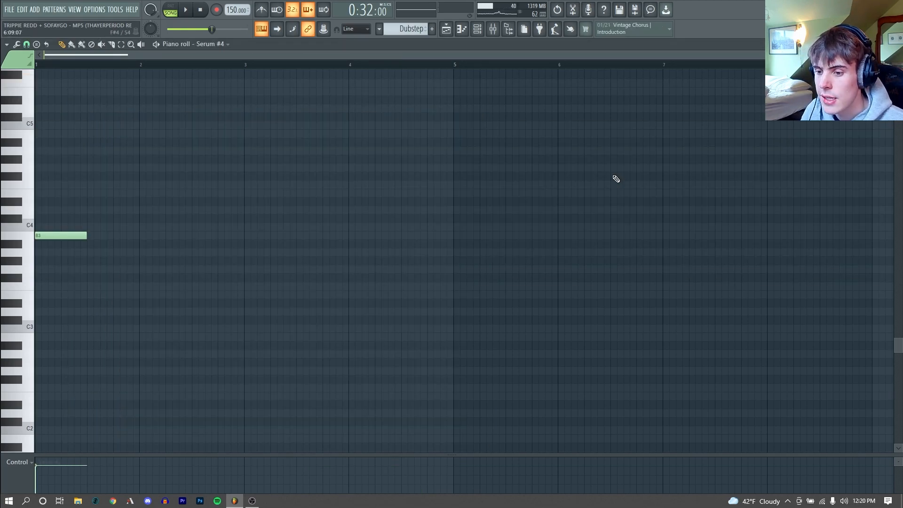
Step: Play the Dubstep pattern and look through the Digital wavetables for oscillator A of the growl bass Serum
key("space")
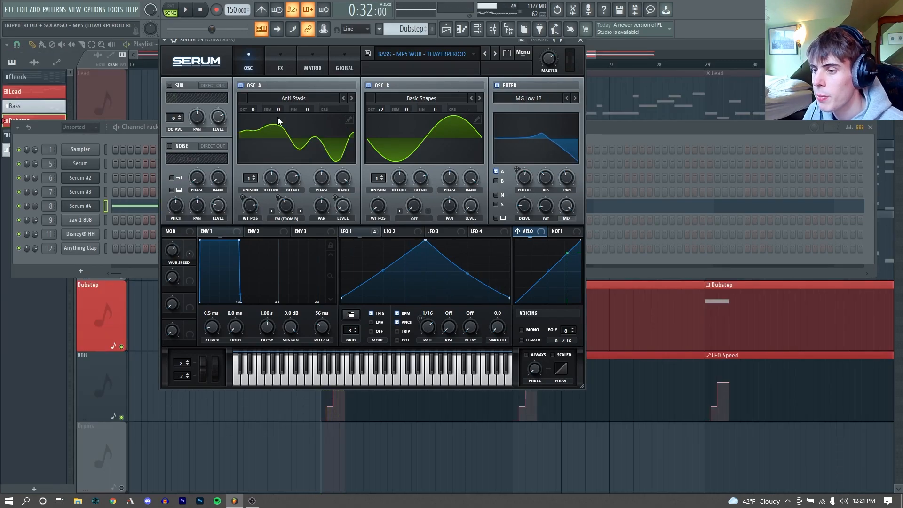
left_click(280, 99)
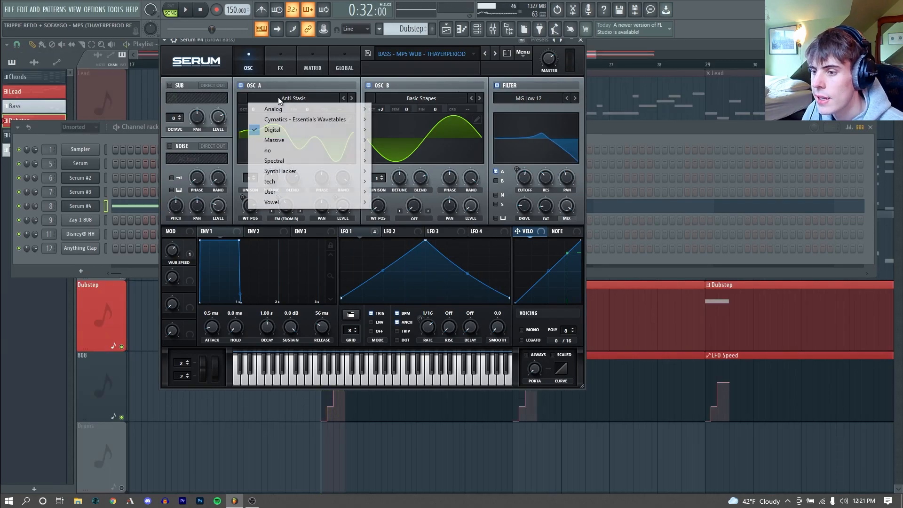
mouse_move(291, 132)
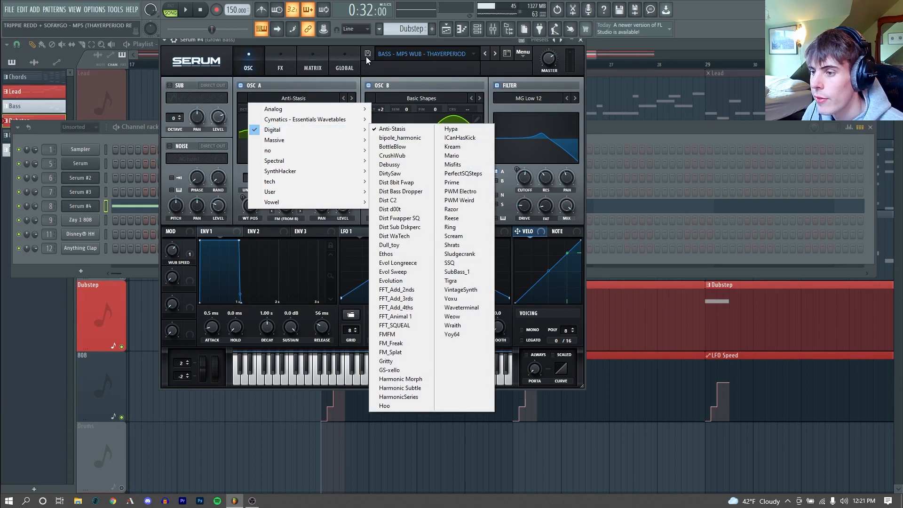
left_click_drag(371, 41, 372, 57)
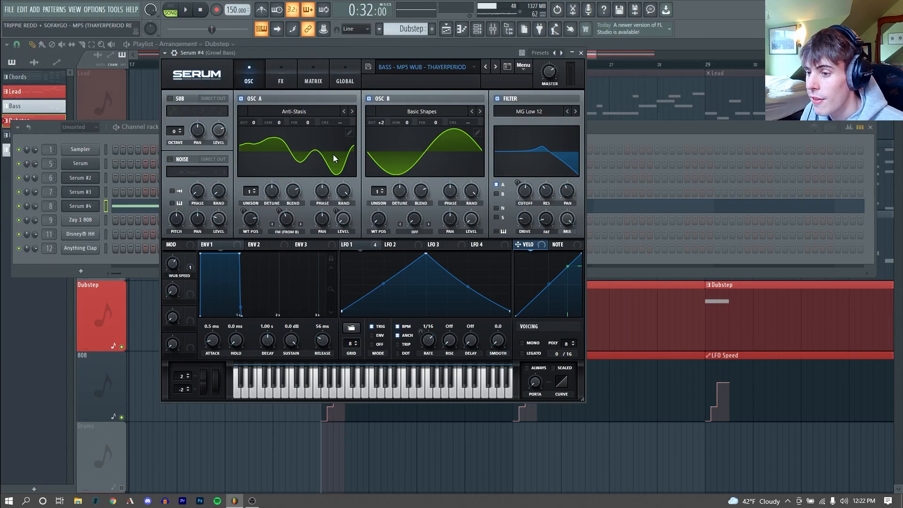
Step: Inspect the growl bass's FM amount, filter resonance and LFO 1 modulation, auditioning a note and playing the LFO speed automation
left_click(291, 217)
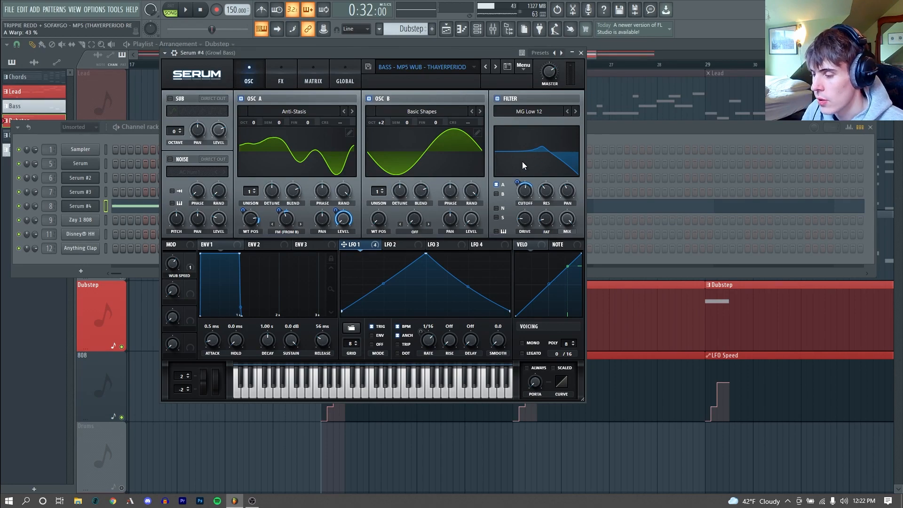
mouse_move(552, 190)
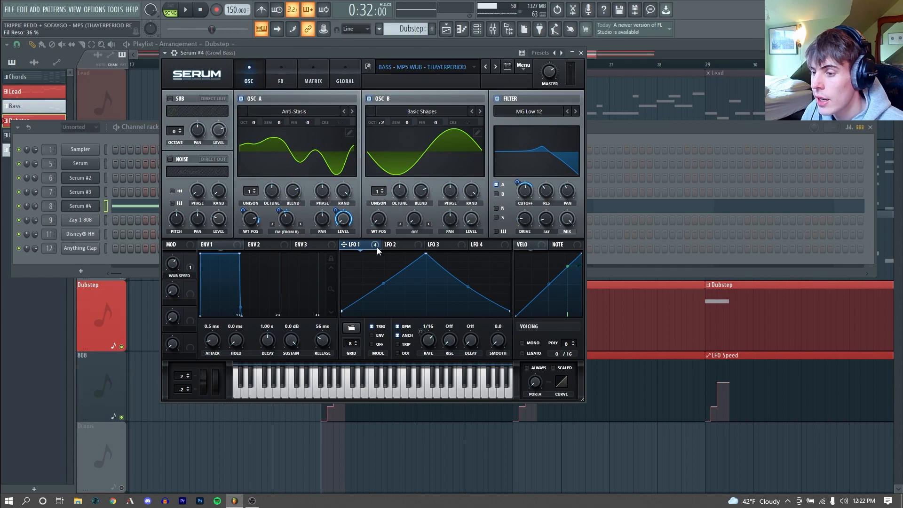
mouse_move(364, 244)
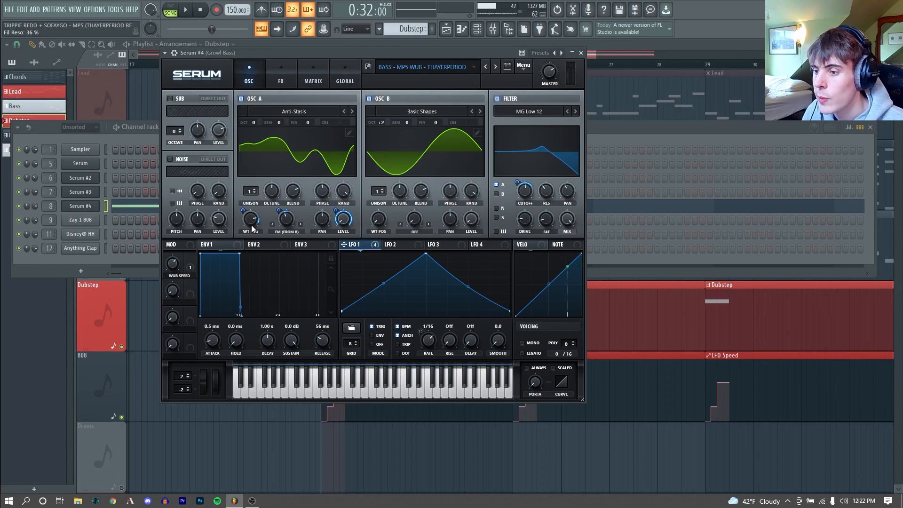
mouse_move(251, 224)
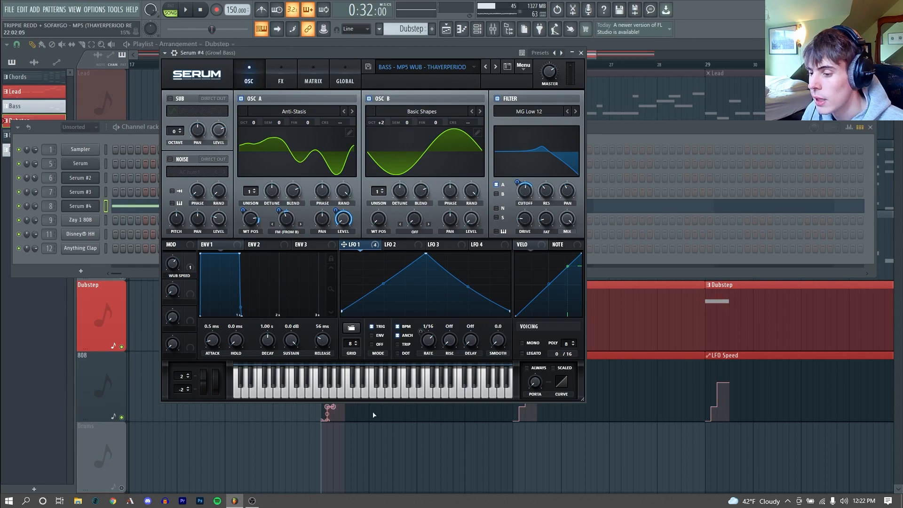
left_click(368, 390)
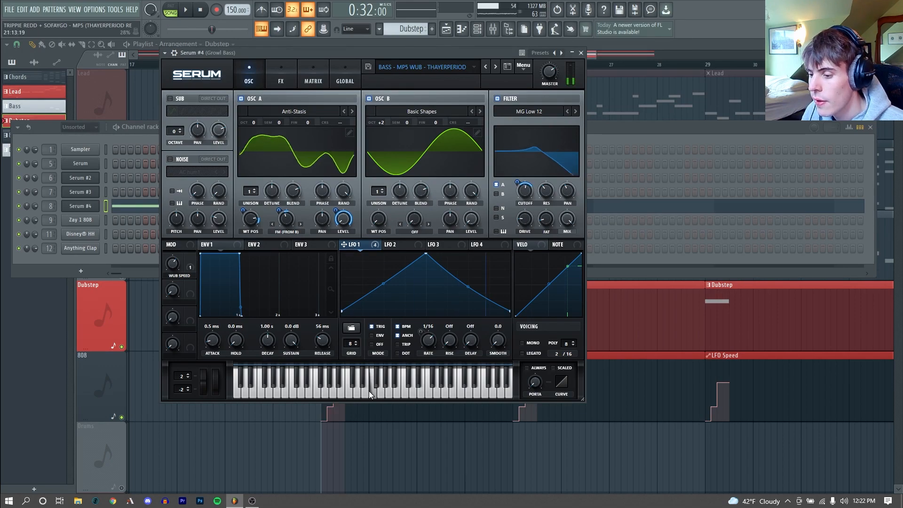
left_click(284, 390)
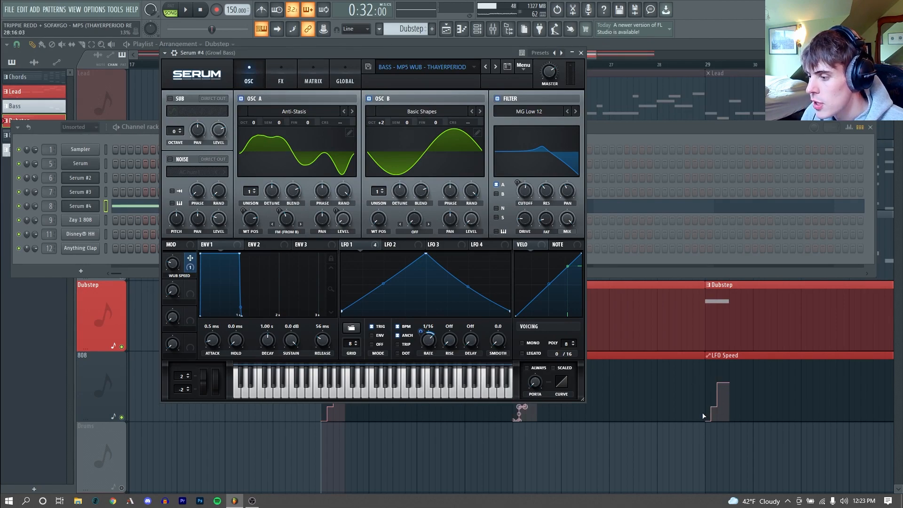
key("space")
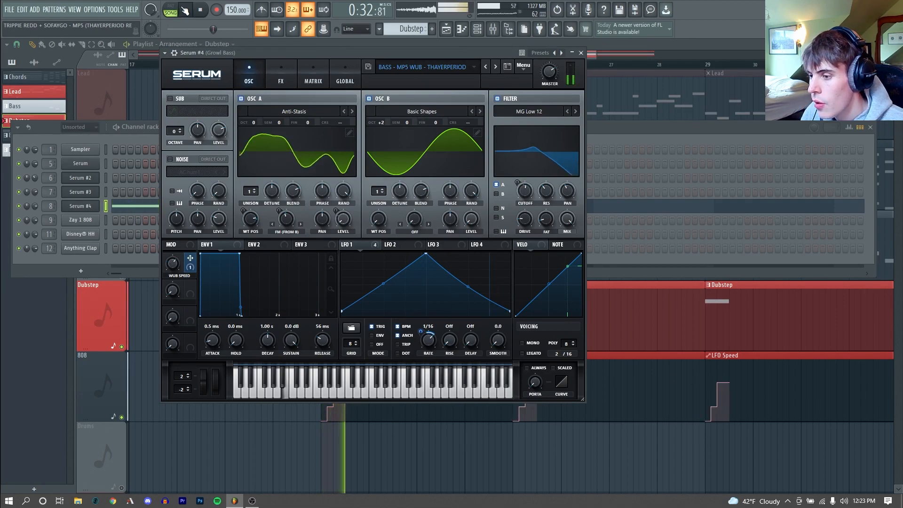
Step: Enable the compressor, chorus and EQ effects on the growl bass Serum and play back the result
left_click(276, 71)
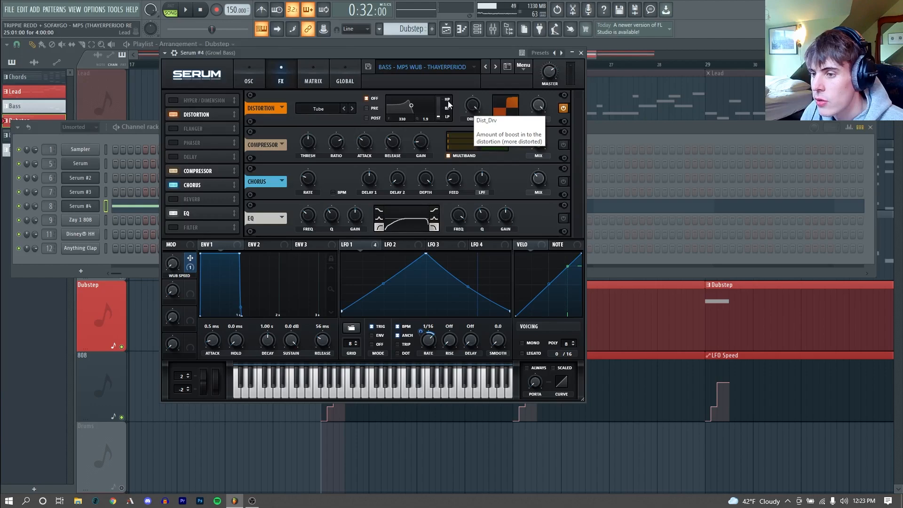
left_click(563, 146)
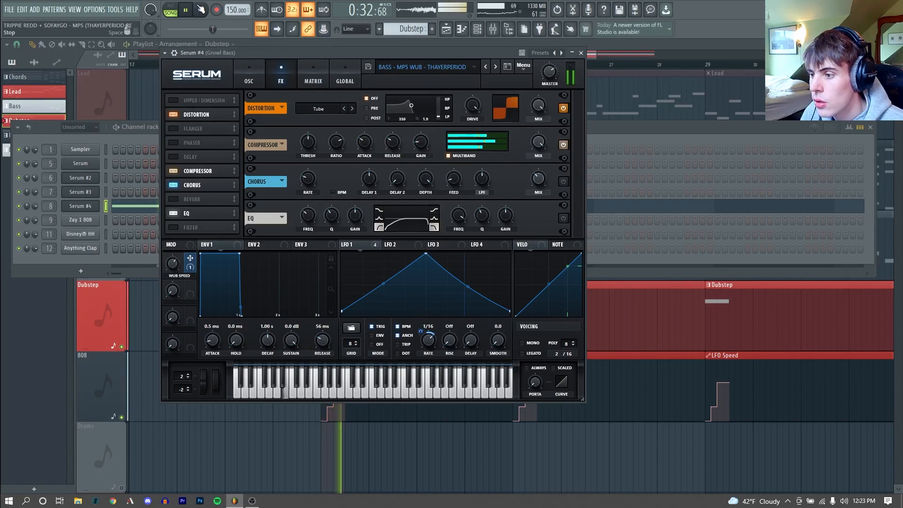
left_click(563, 181)
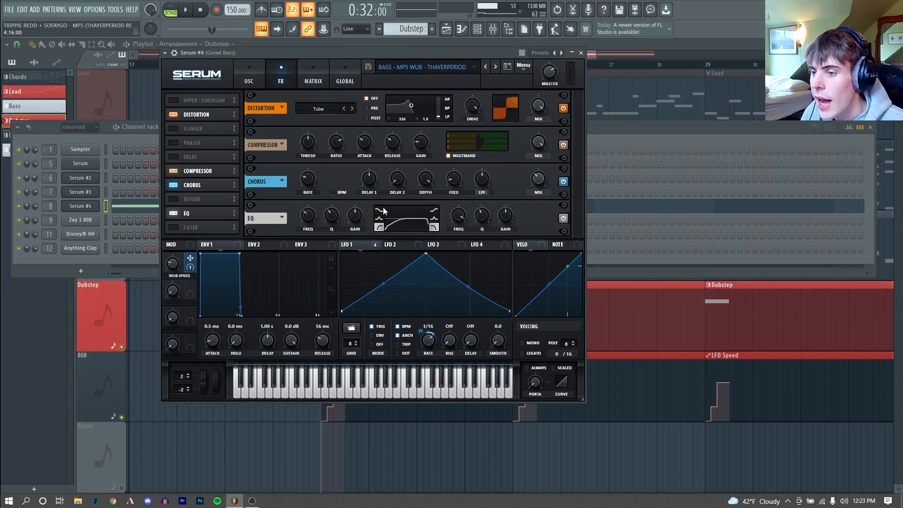
left_click(191, 10)
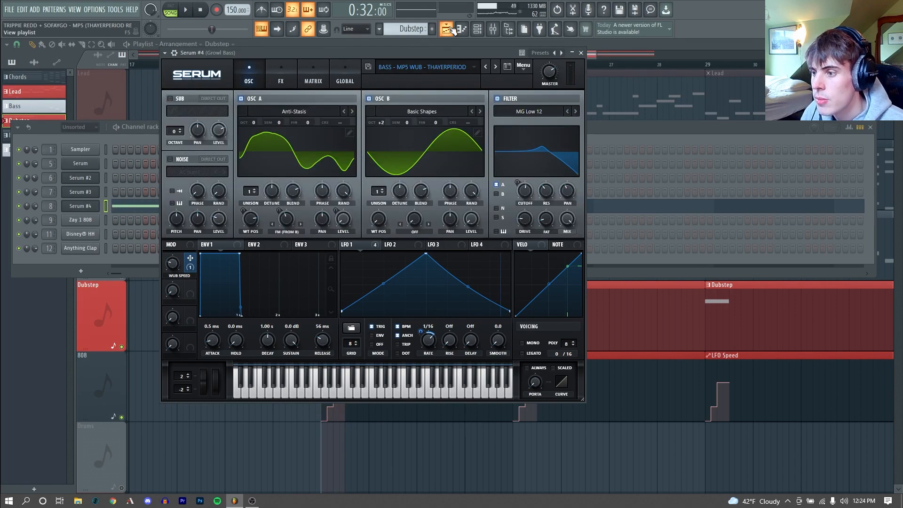
Step: Return to the start of the playlist arrangement and play the 808 pattern's notes
left_click(450, 30)
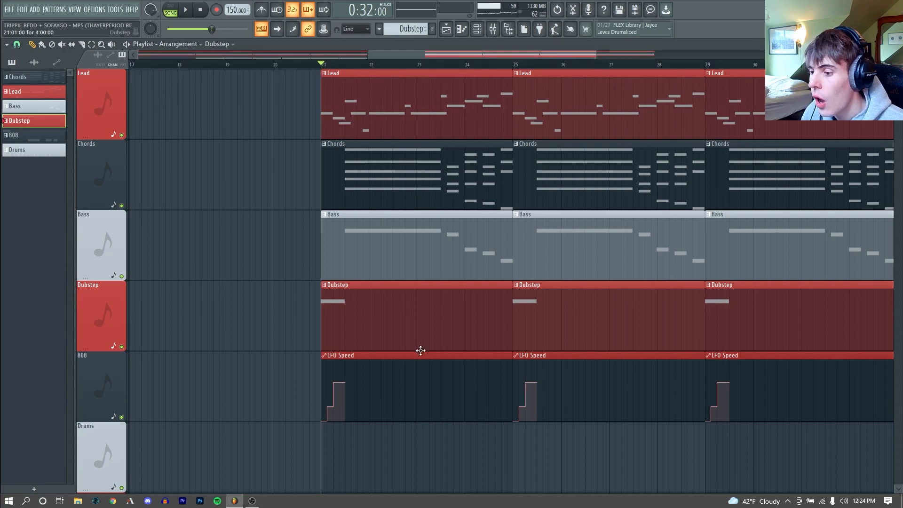
left_click_drag(544, 55, 274, 64)
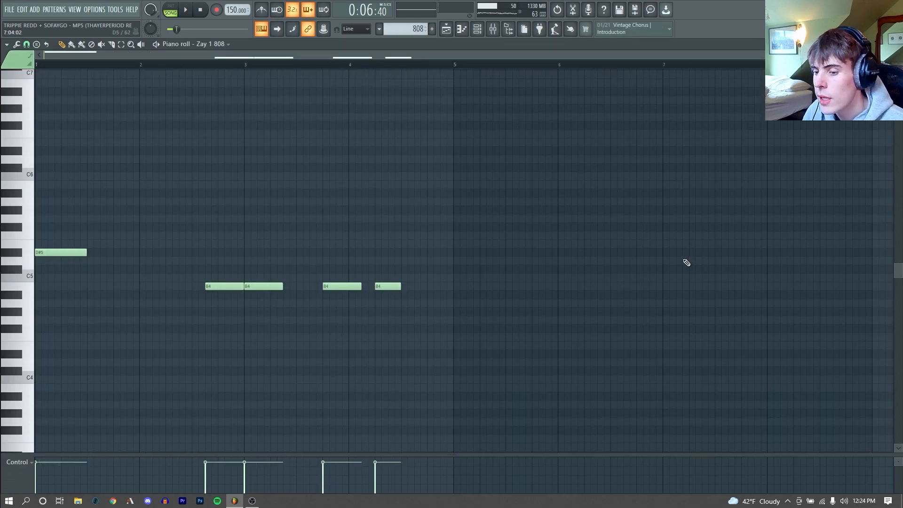
key("space")
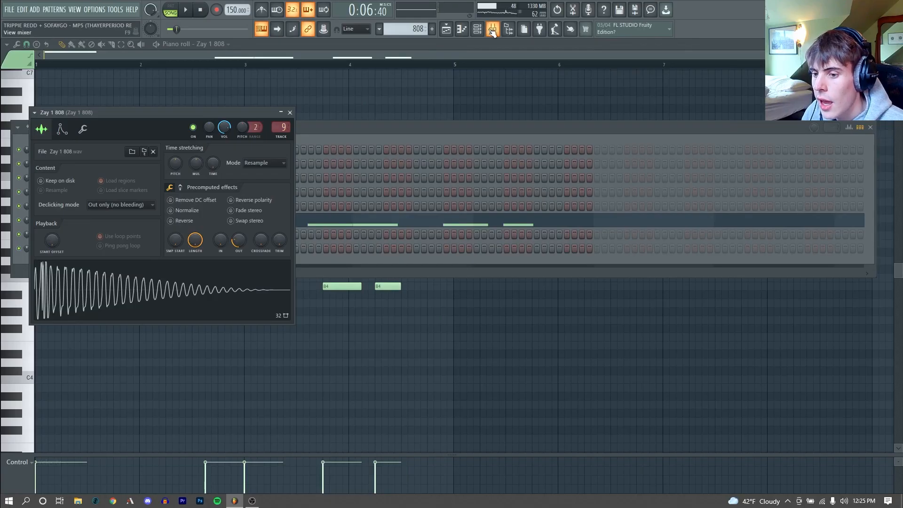
Step: Play the drum pattern's hi-hat and clap steps, and play back the arrangement with all tracks
left_click(492, 30)
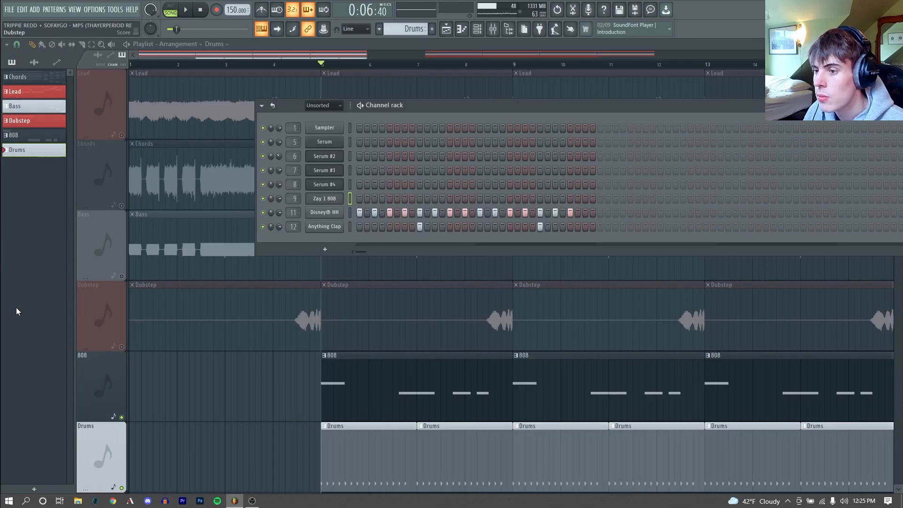
key("space")
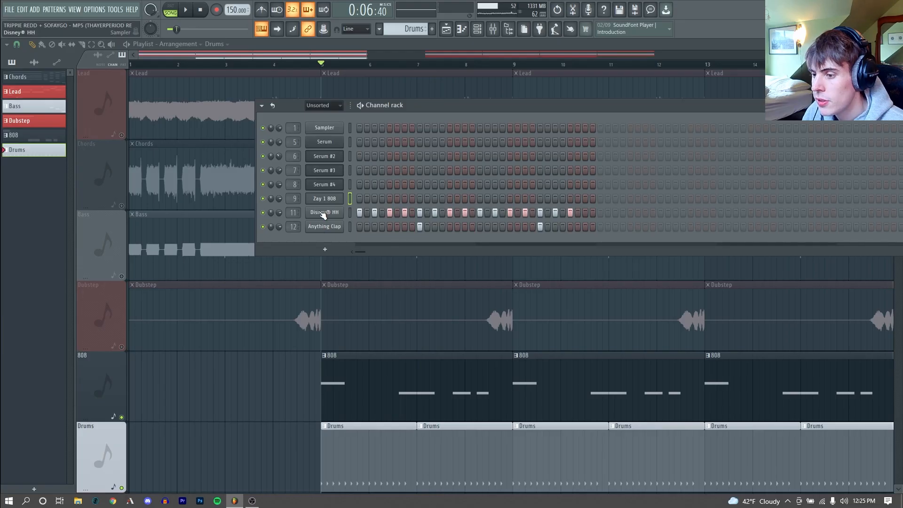
left_click(324, 226)
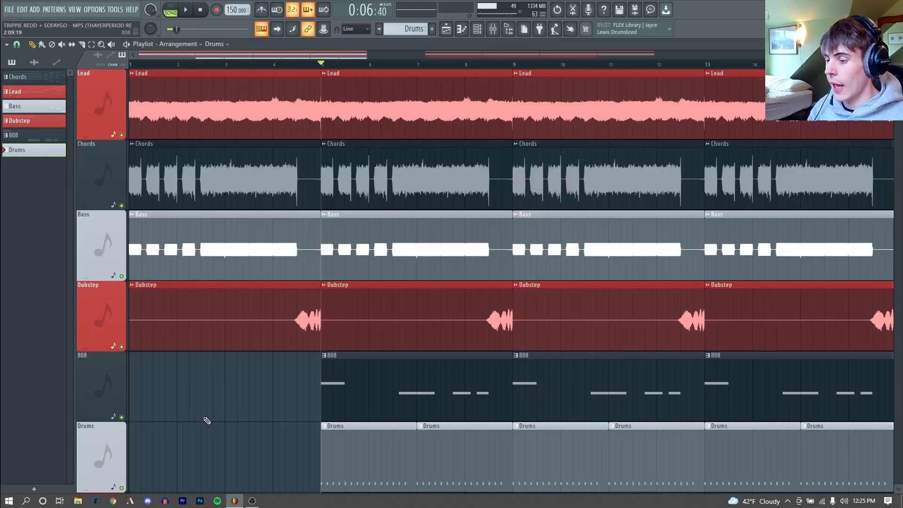
key("space")
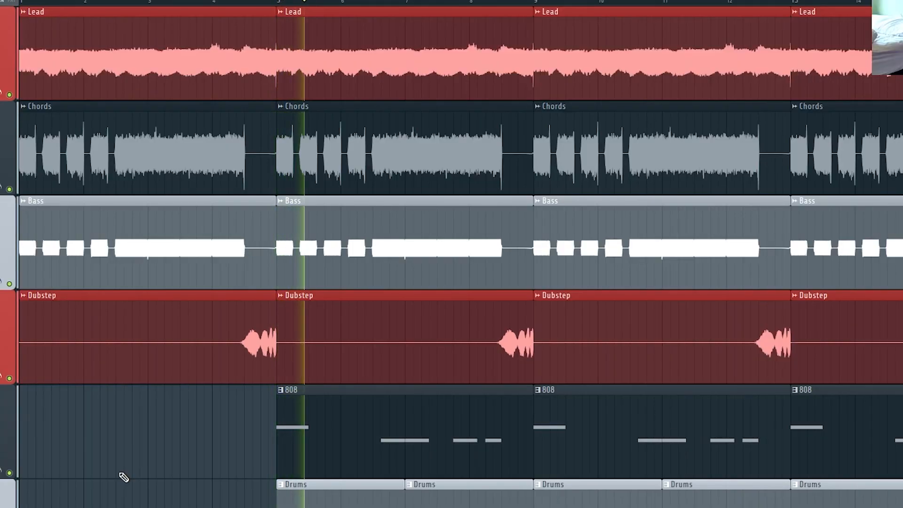